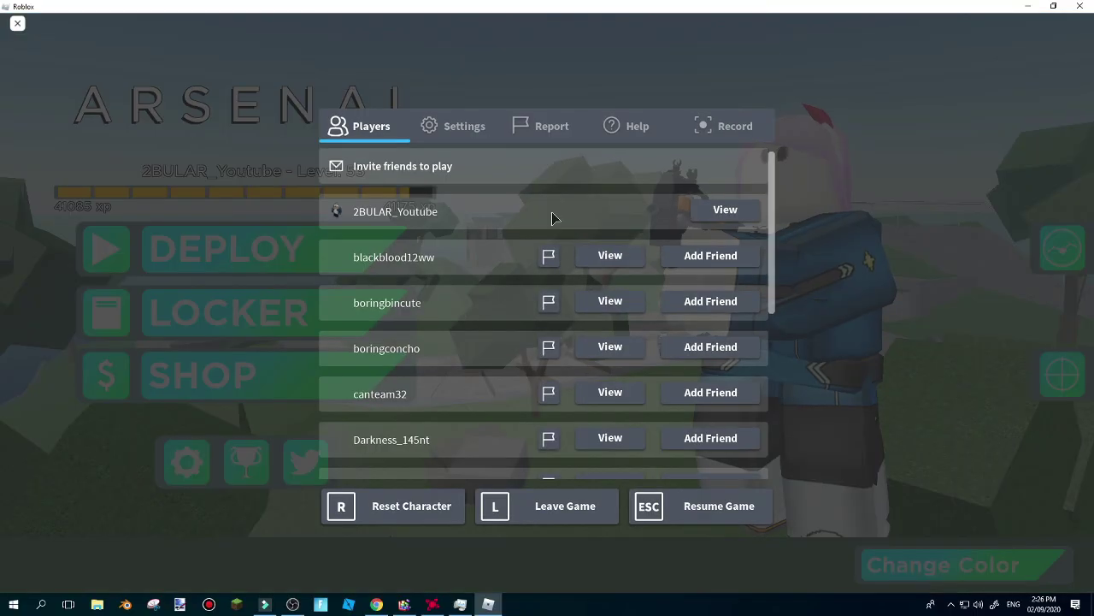
Step: In the Roblox game settings, turn the volume down to zero and raise the graphics quality
left_click(18, 24)
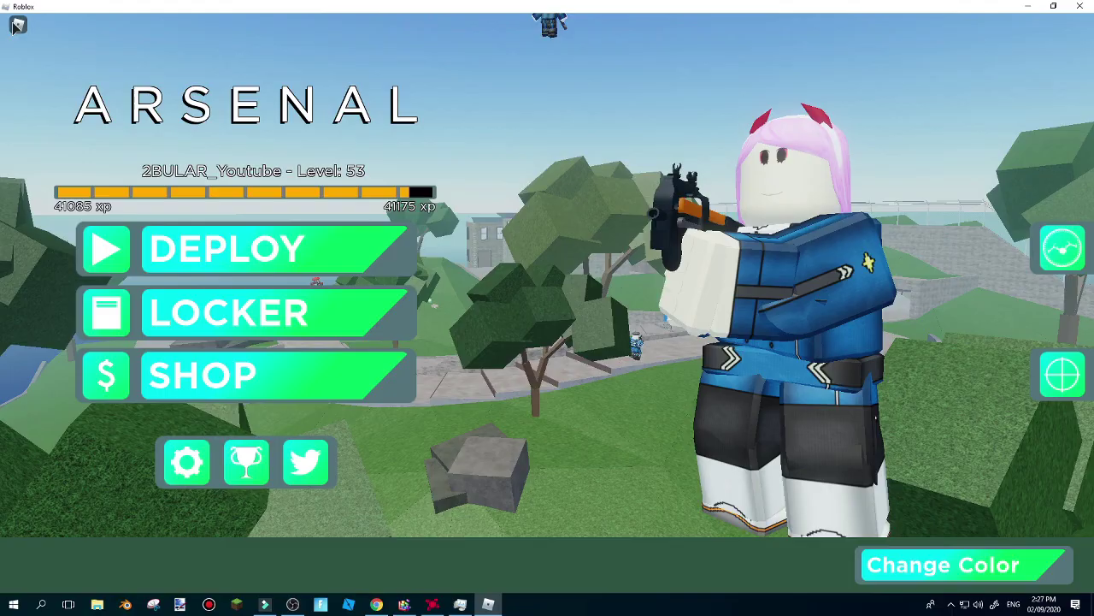
left_click(18, 24)
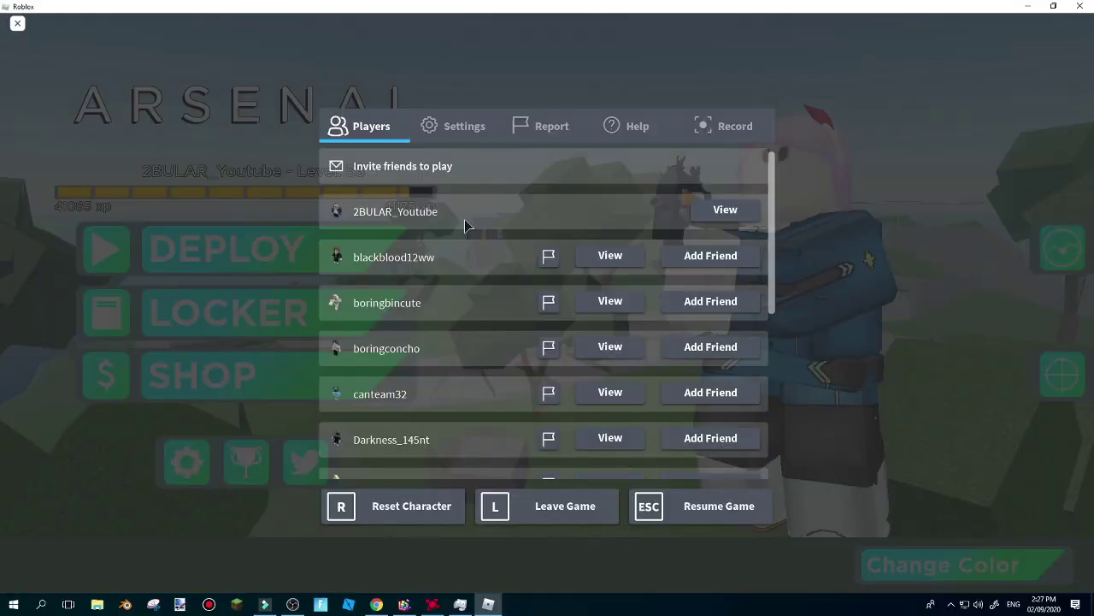
left_click(454, 130)
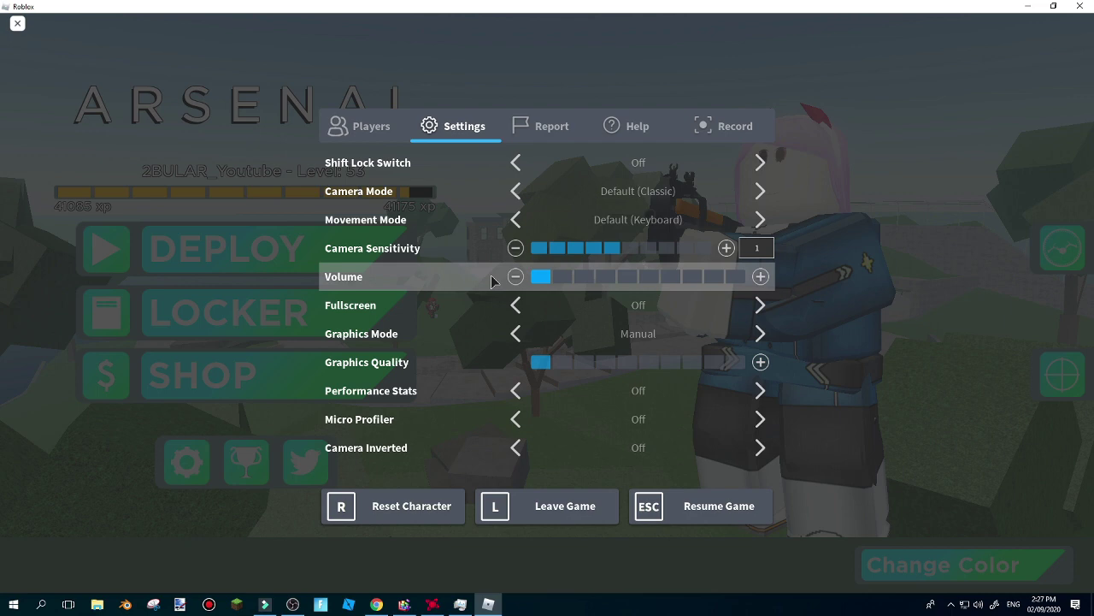
left_click(516, 276)
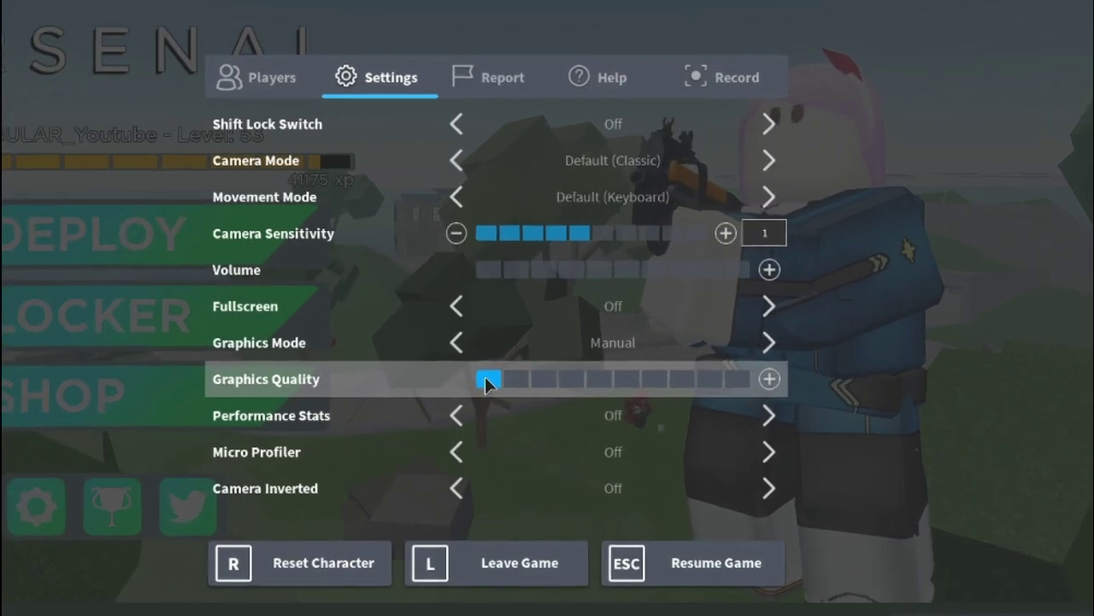
left_click_drag(534, 366, 636, 372)
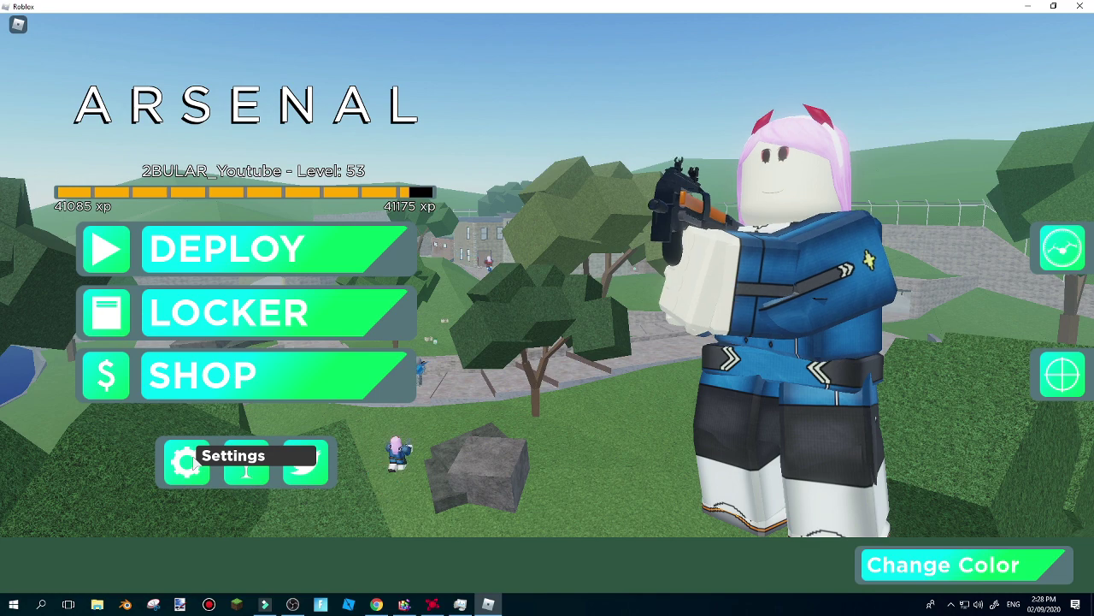
Step: Disable Viewport Character (Expensive) in Arsenal's display settings and check the audio settings
left_click(174, 477)
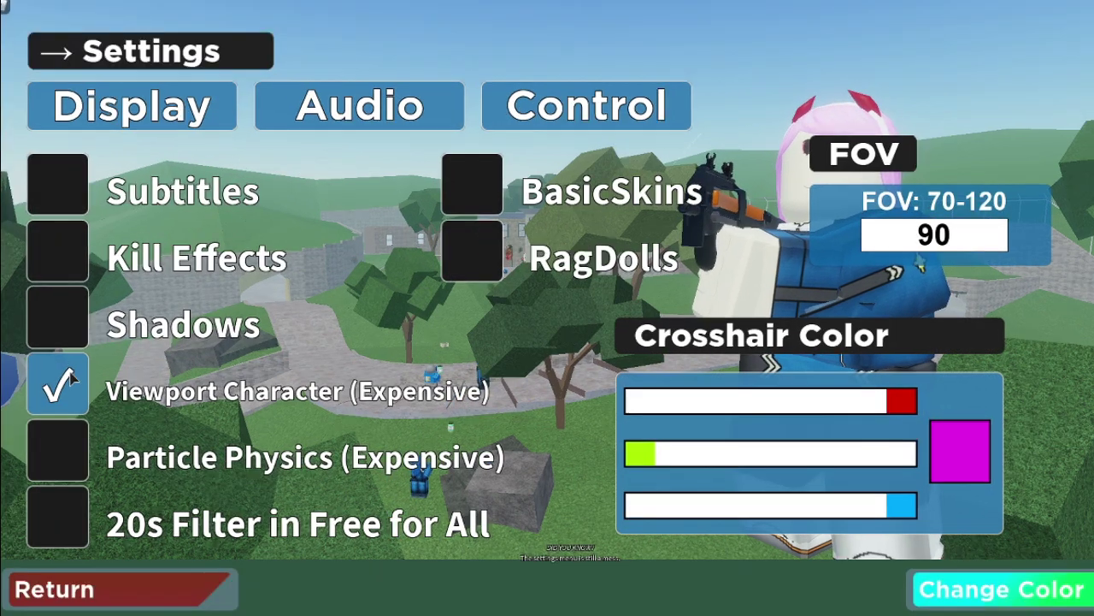
left_click(60, 384)
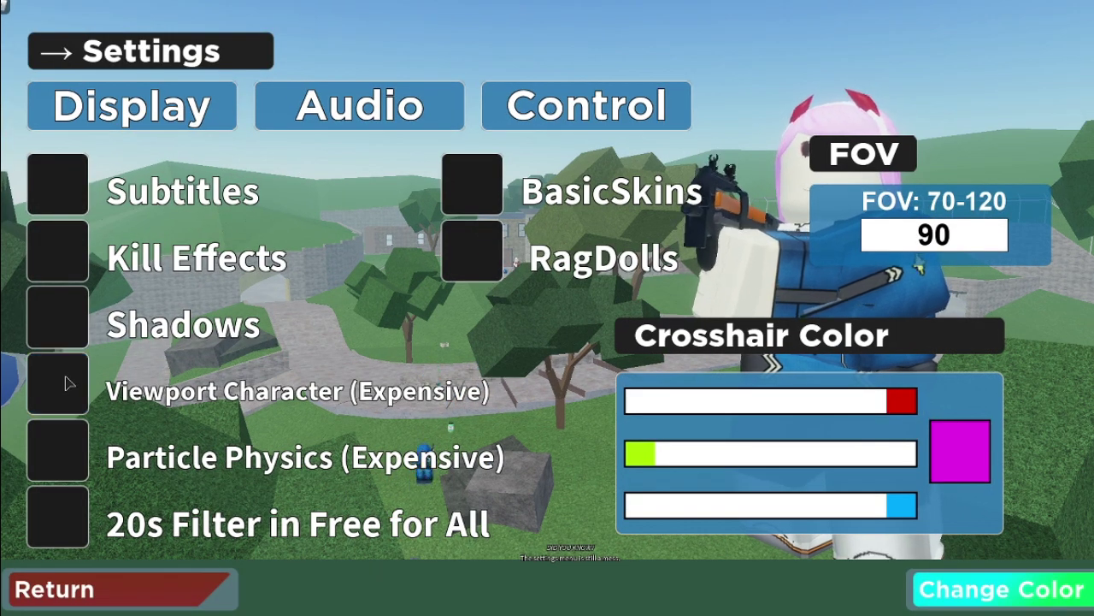
left_click(359, 105)
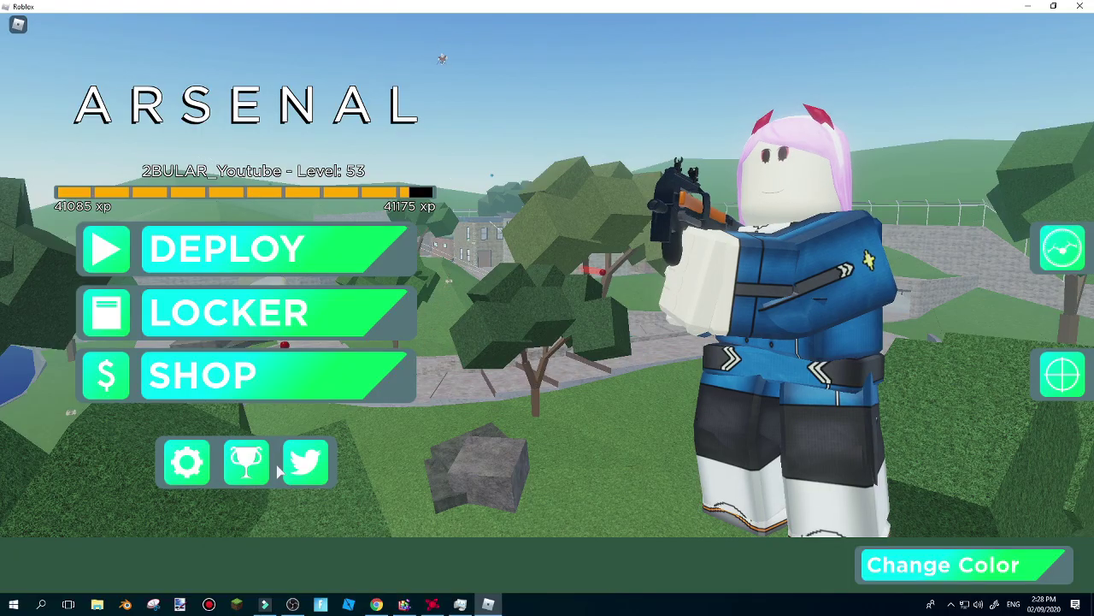
left_click(366, 248)
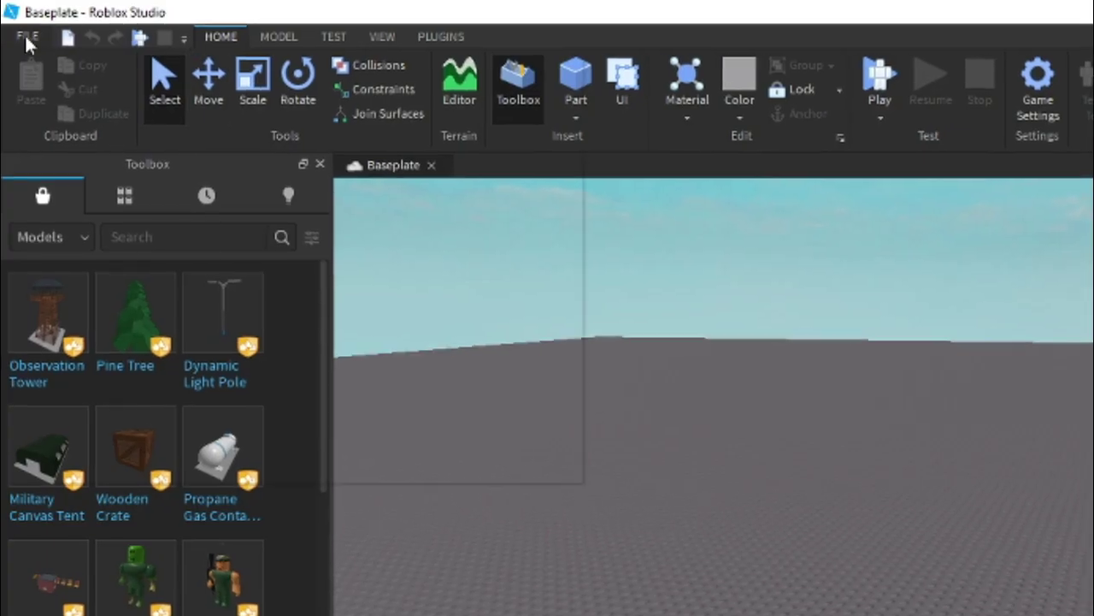
Step: In Roblox Studio, open the Rendering section of the Studio settings, accept the warning and set Quality Level to Level 18
left_click(14, 18)
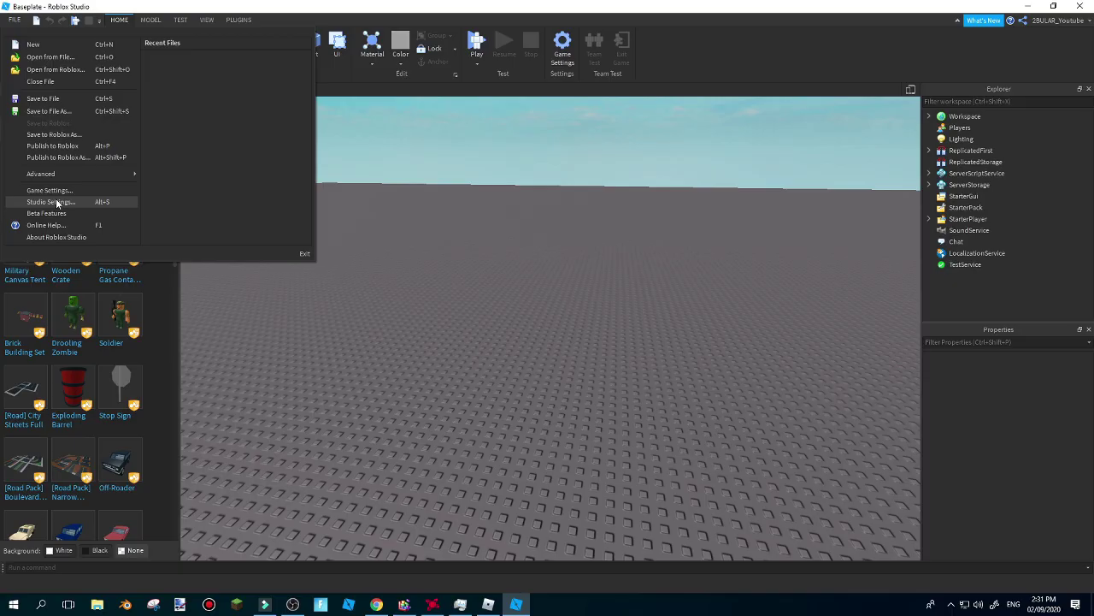
left_click(57, 203)
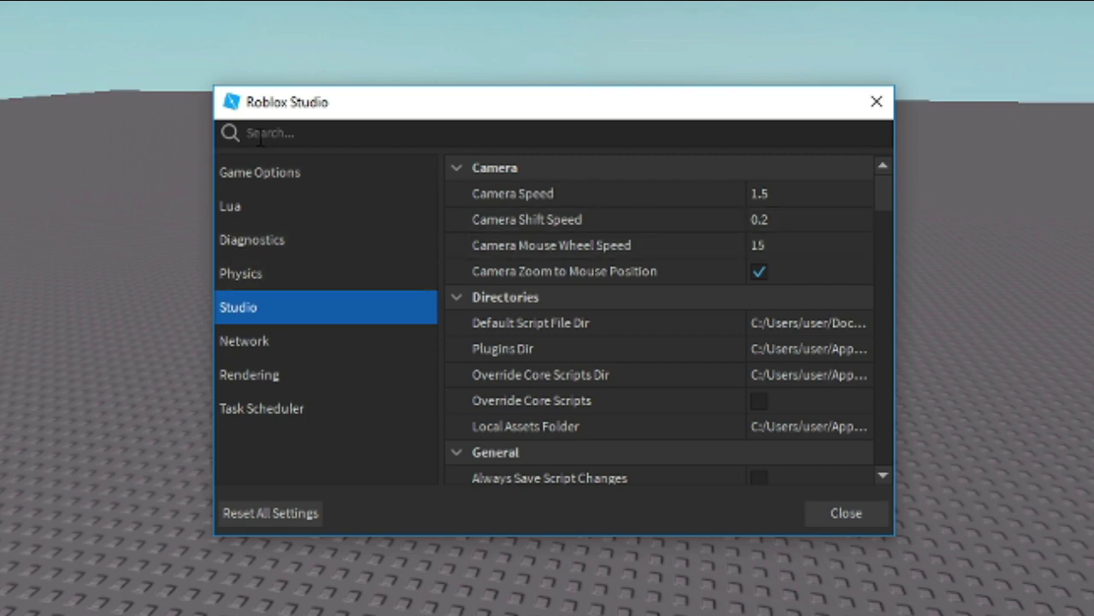
left_click(268, 381)
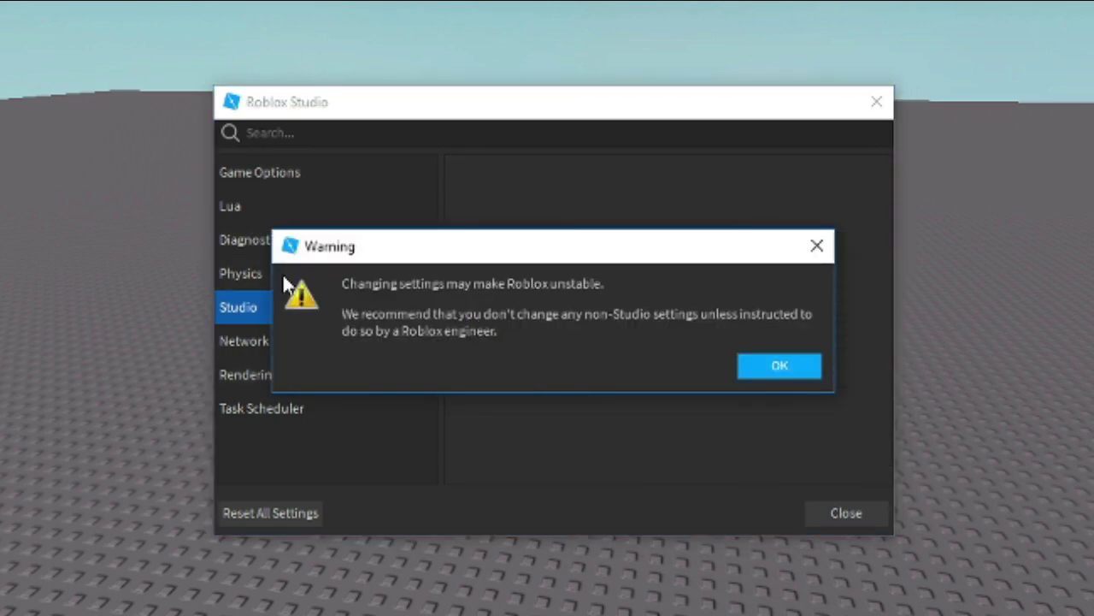
left_click(782, 366)
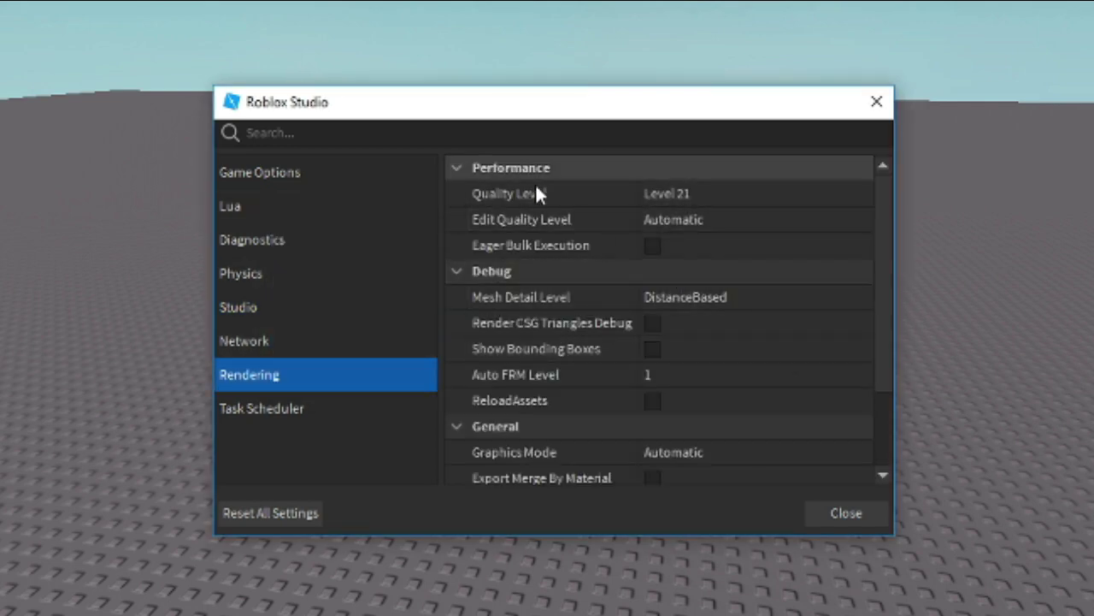
left_click(652, 196)
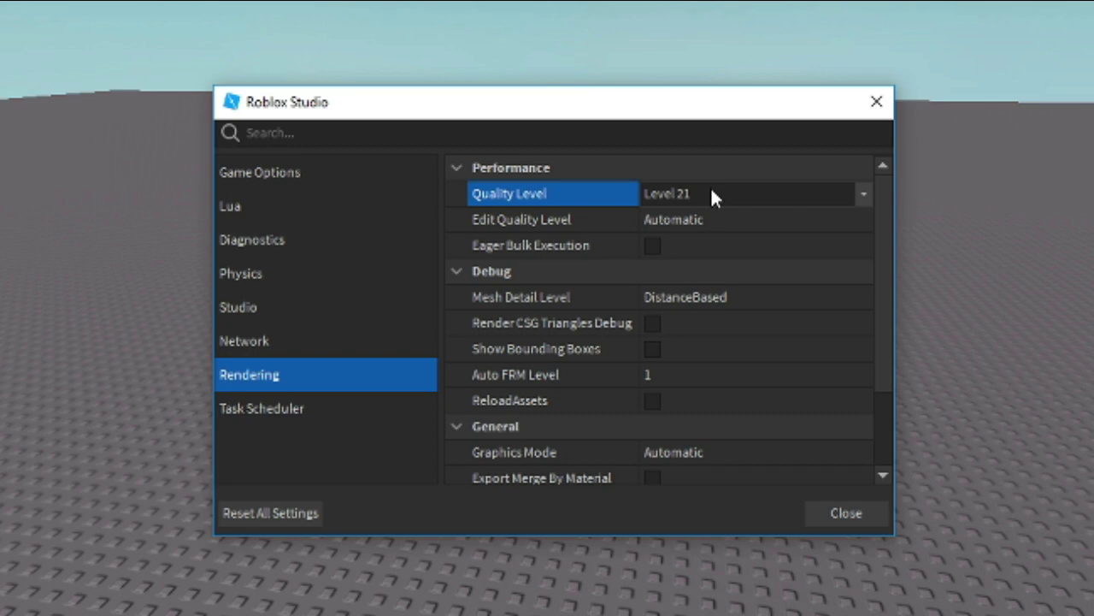
left_click(863, 196)
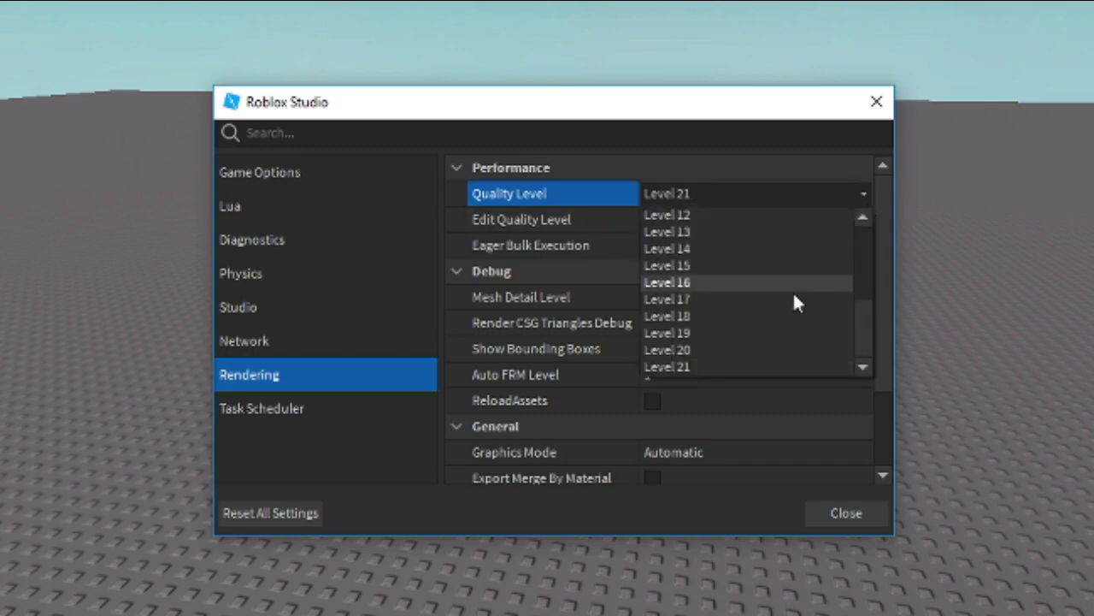
left_click(703, 316)
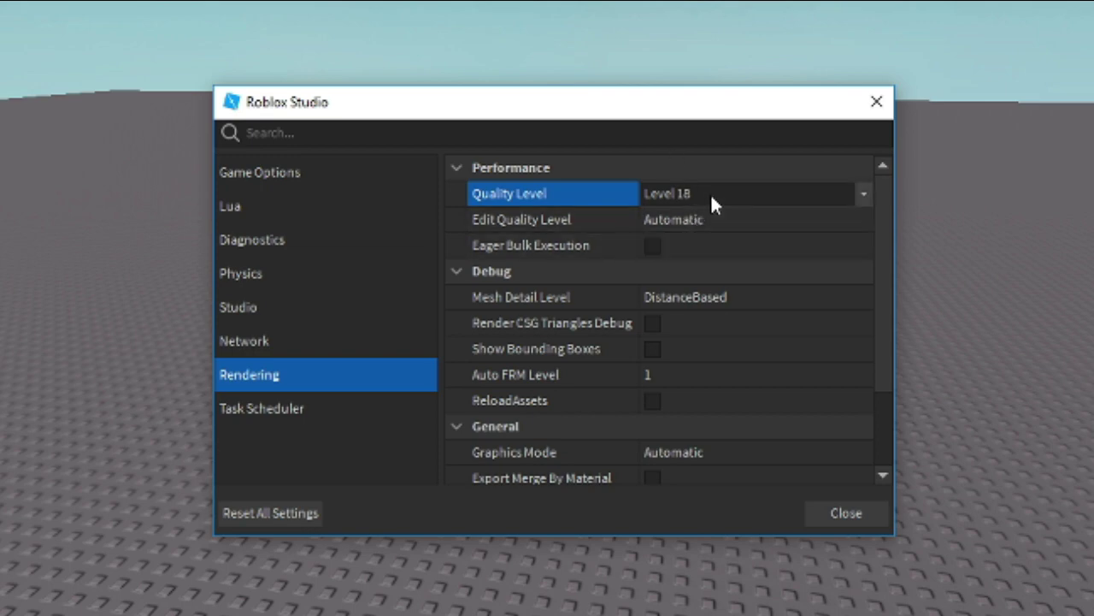
Step: Review the available Quality Level and Edit Quality Level options without changing them, and close the Studio settings
left_click(863, 194)
scroll(741, 265, "up", 3)
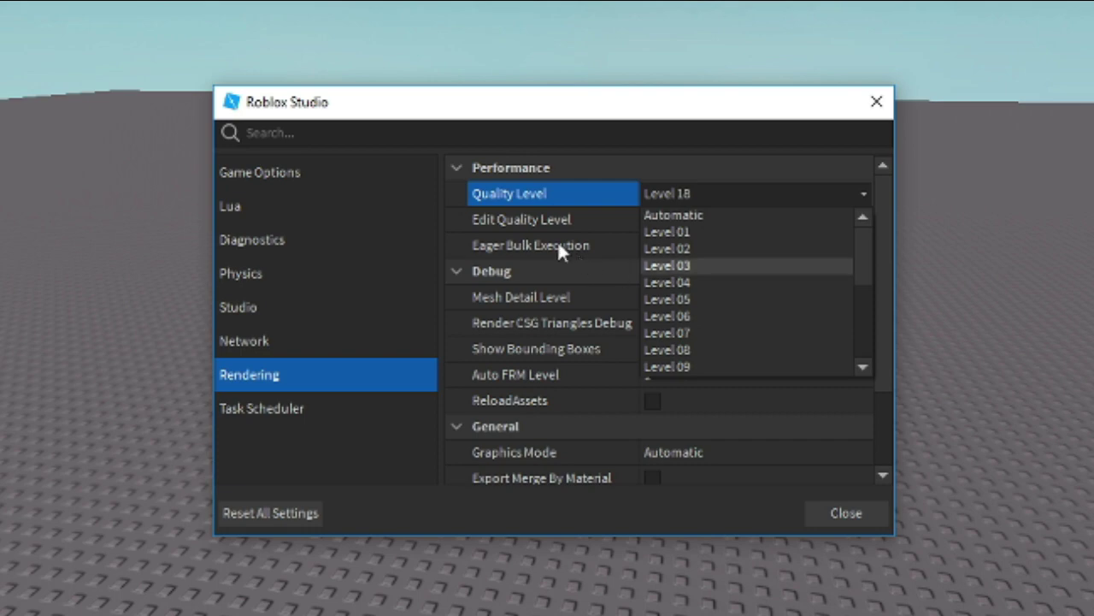
left_click(453, 204)
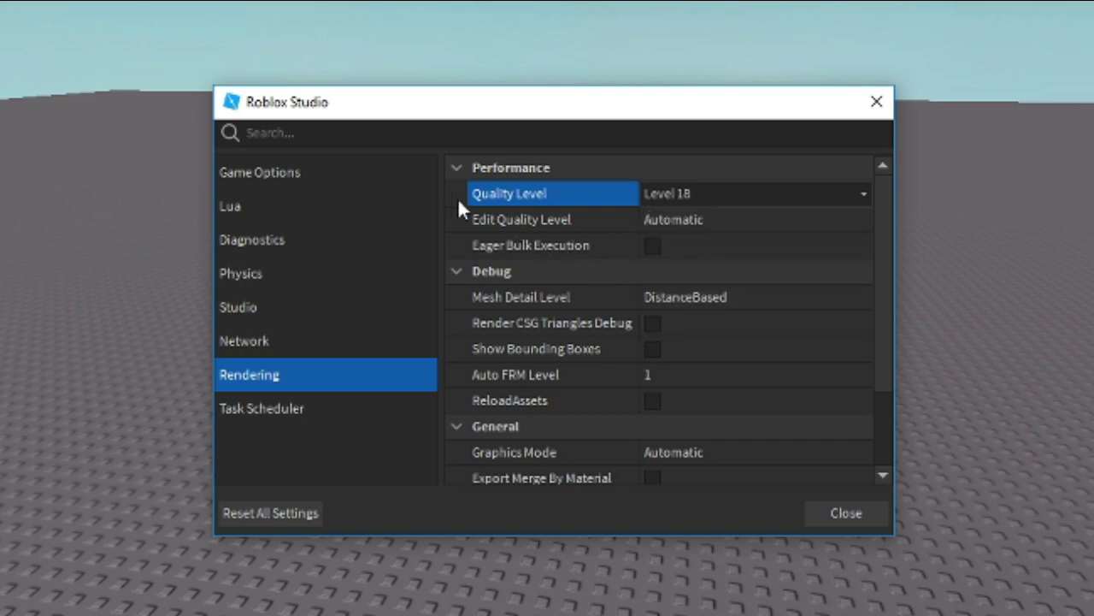
left_click(684, 224)
left_click(865, 219)
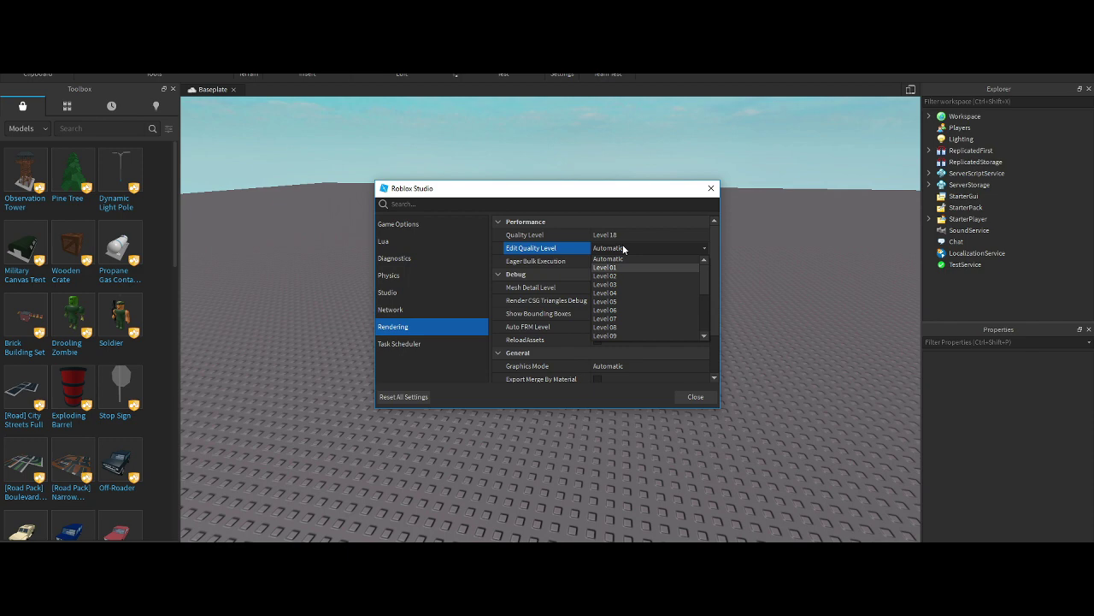
left_click(507, 249)
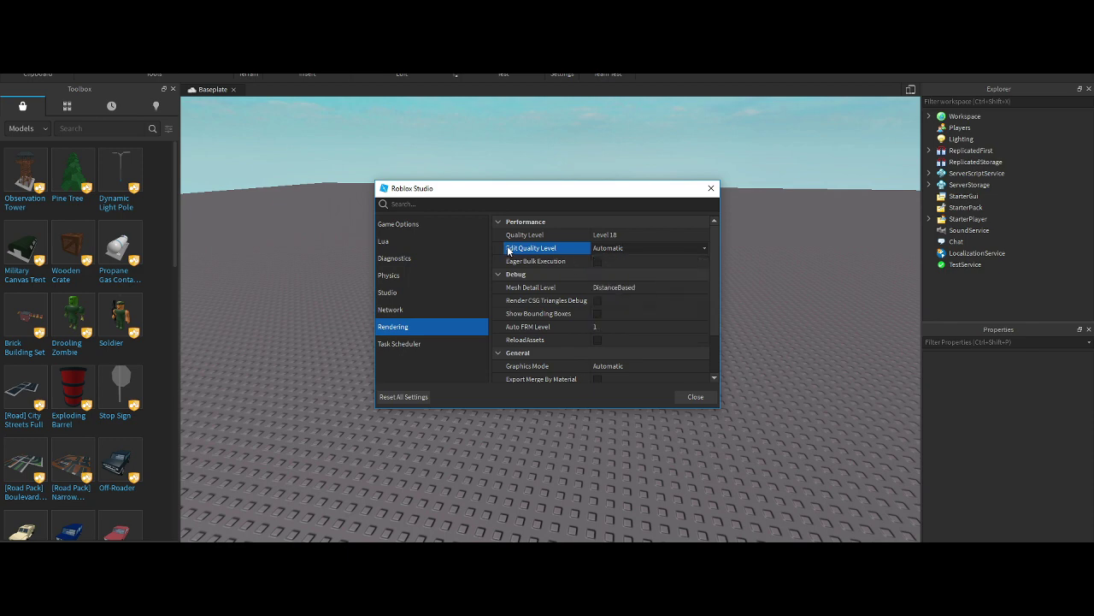
left_click(692, 398)
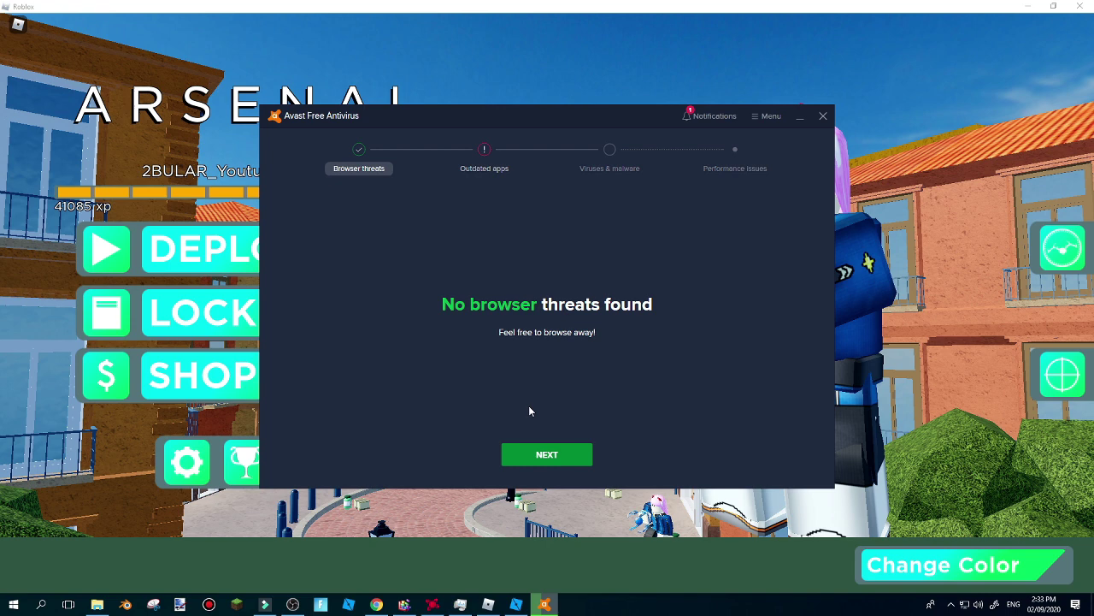
Step: In Avast Free Antivirus, move past the browser threats result and skip updating the outdated apps
left_click(543, 454)
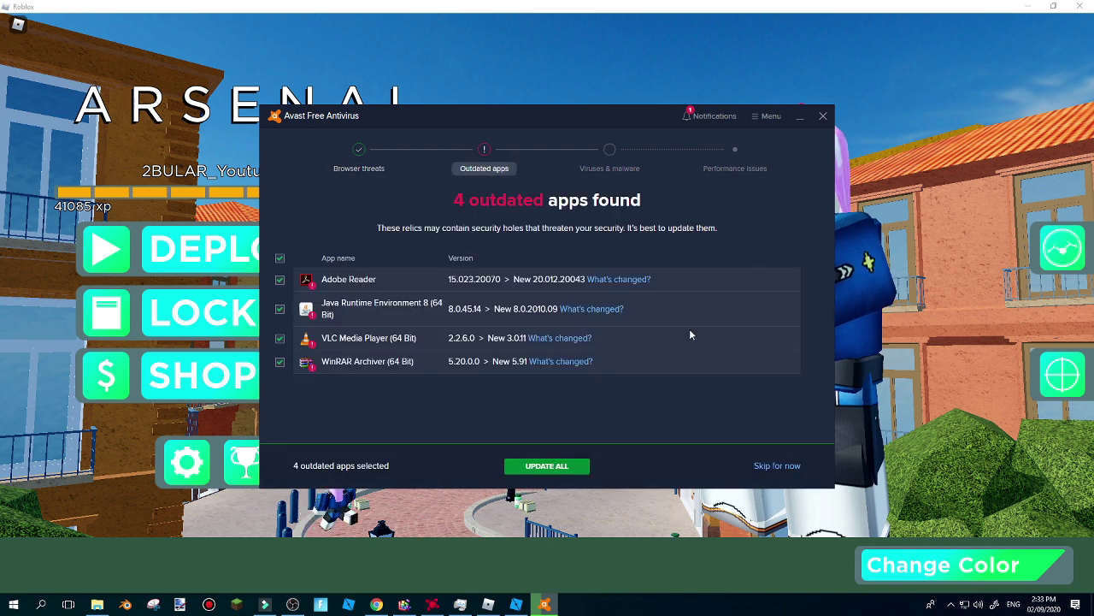
left_click(765, 465)
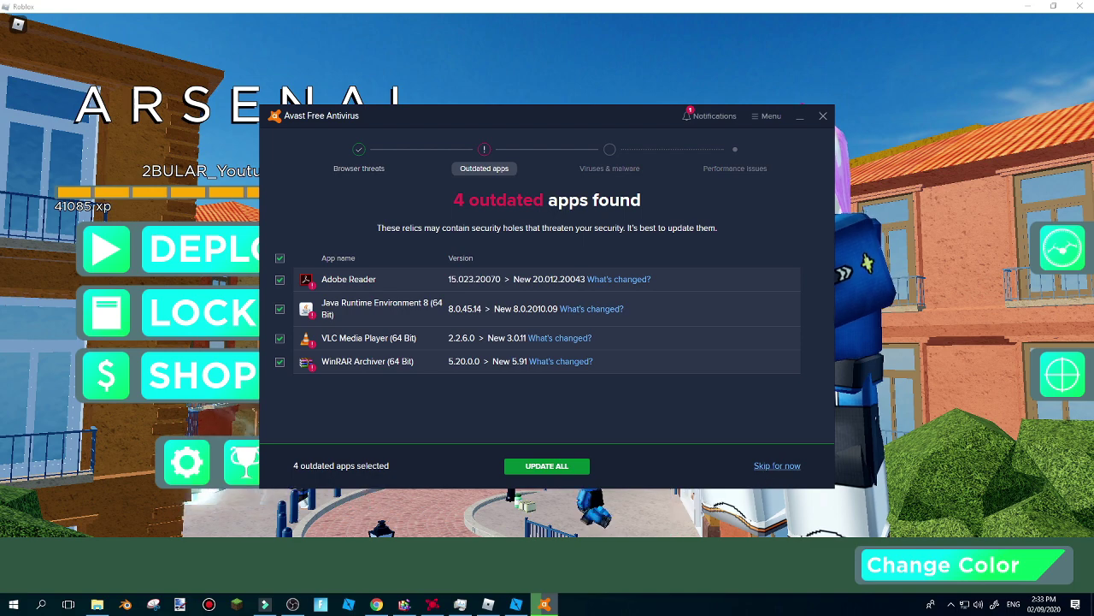
left_click(516, 329)
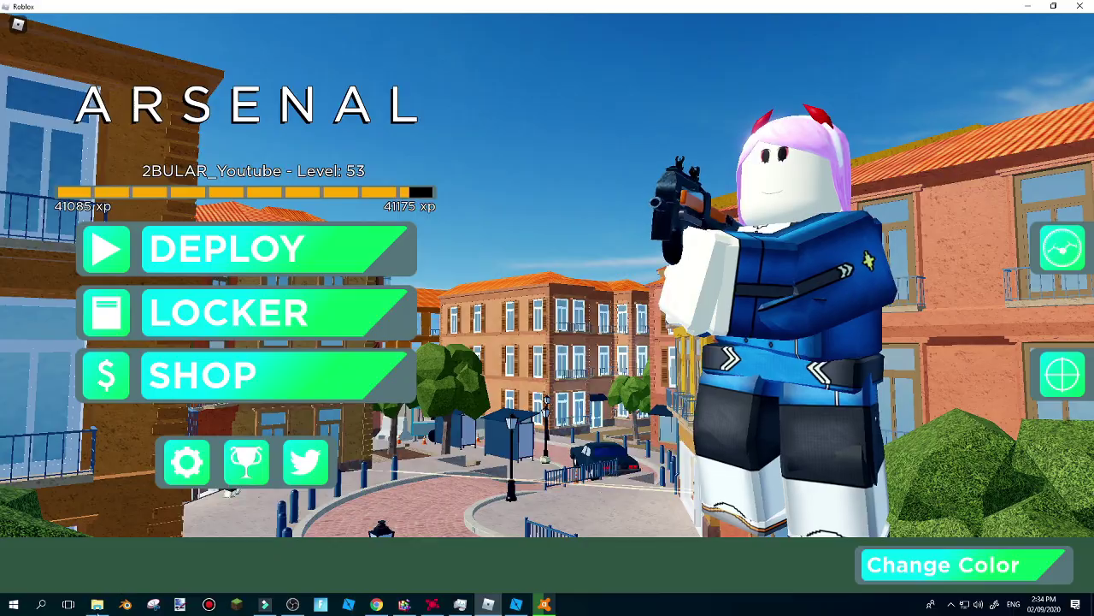
Step: Switch to File Explorer and look through the files in the Downloads folder
left_click(97, 605)
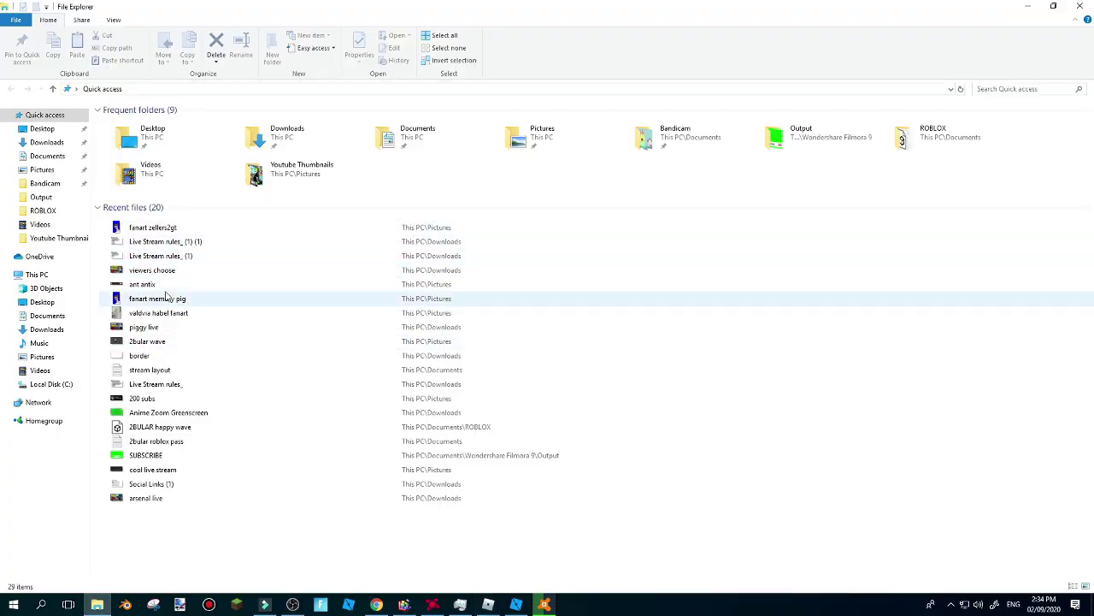
left_click(182, 256)
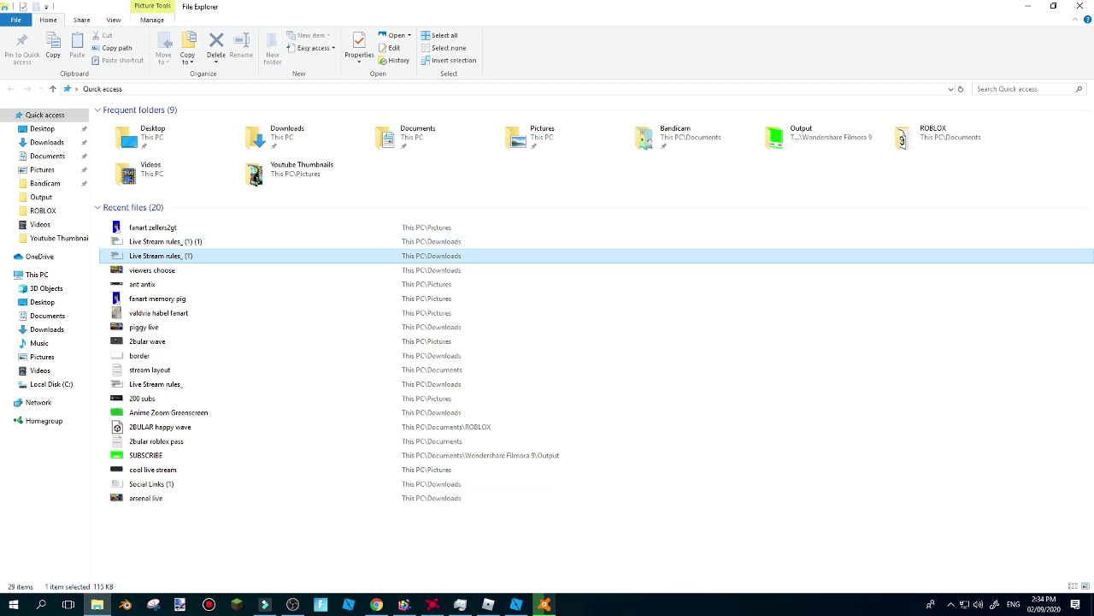
left_click(58, 141)
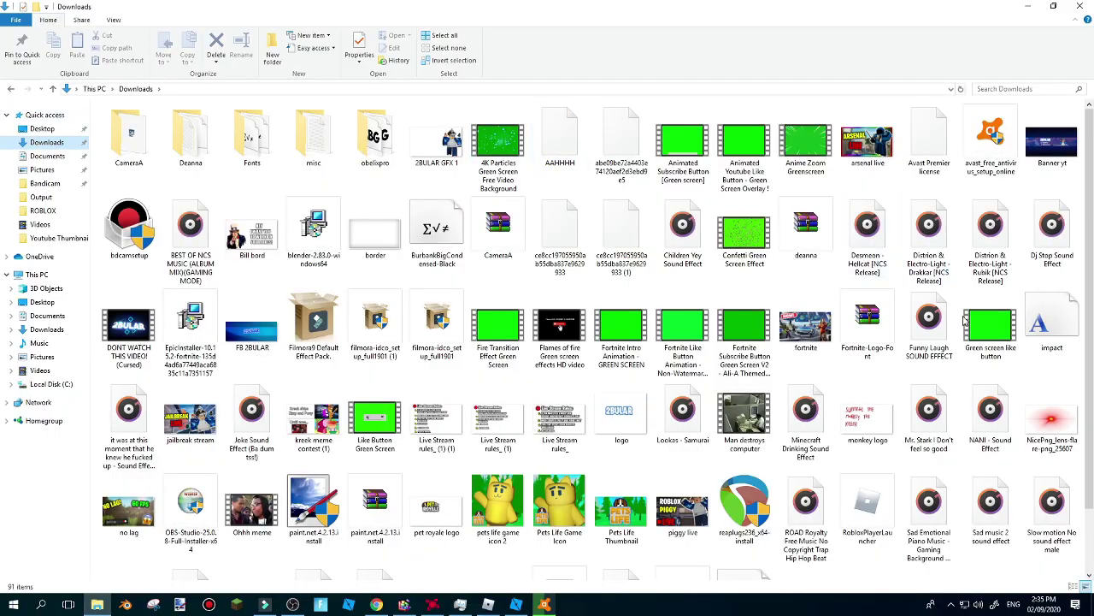
scroll(780, 441, "down", 1)
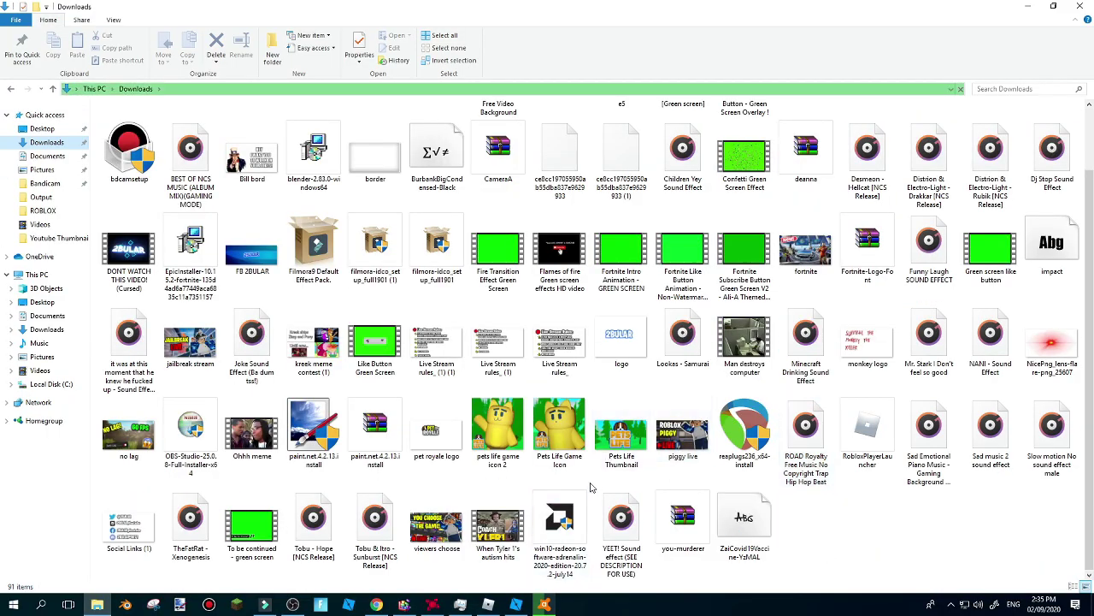
Step: Return to Roblox and switch to the Optimize Drives window to view the drives' fragmentation status
left_click(487, 605)
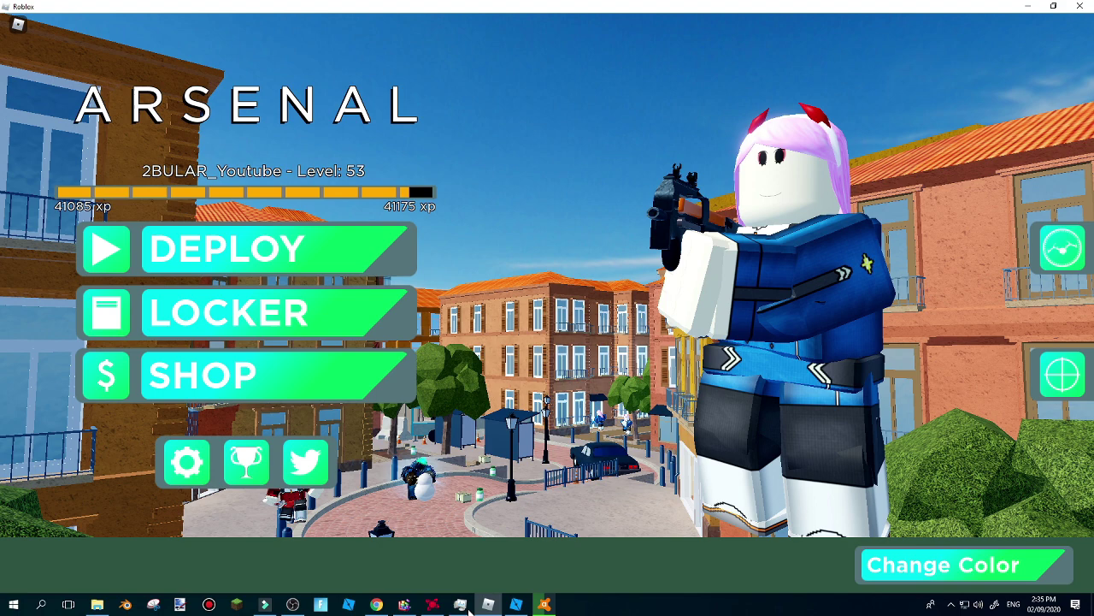
mouse_move(402, 606)
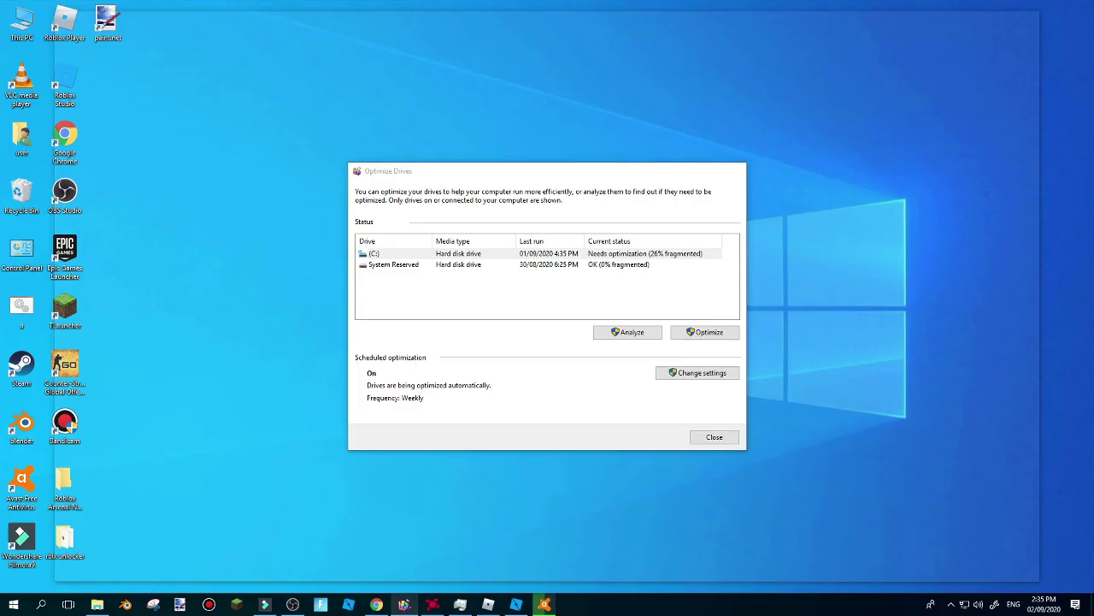
left_click(404, 551)
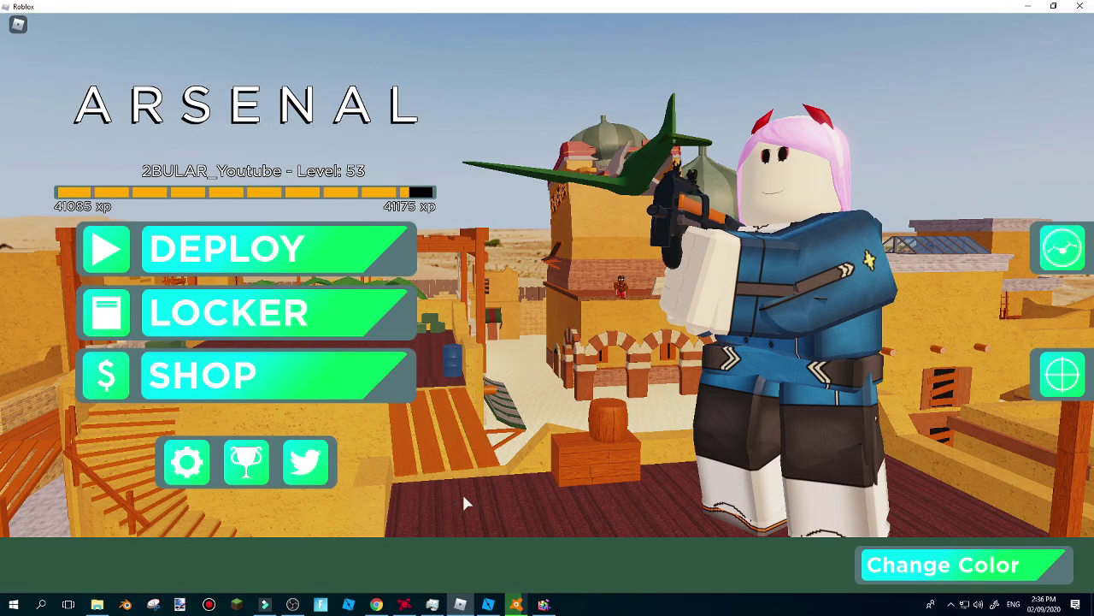
Step: Switch to Task Manager and examine the resource usage of the running apps and background processes
left_click(434, 606)
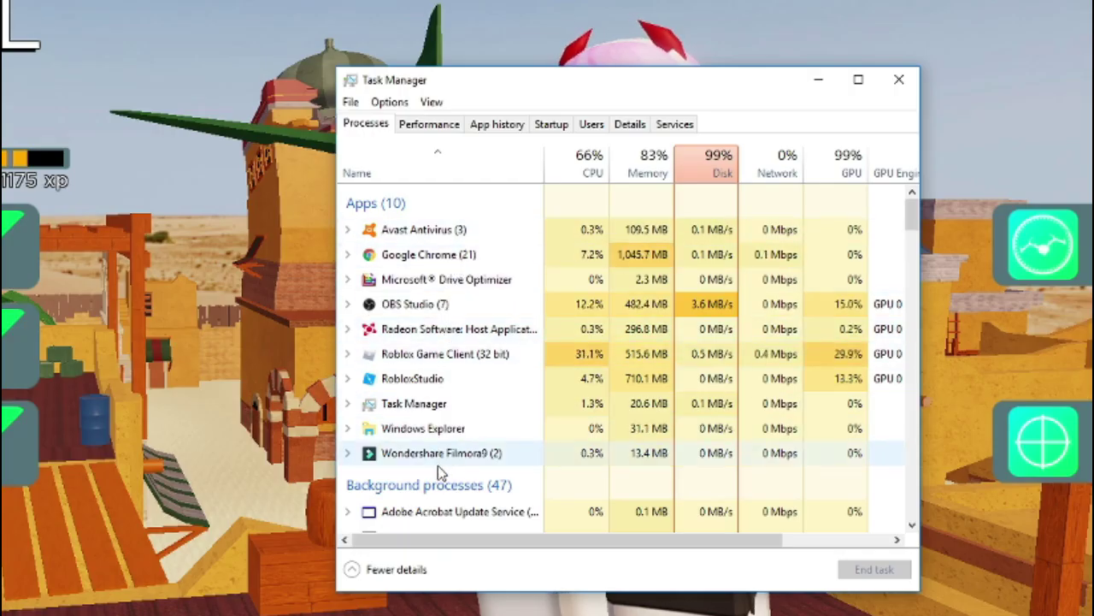
scroll(437, 412, "down", 1)
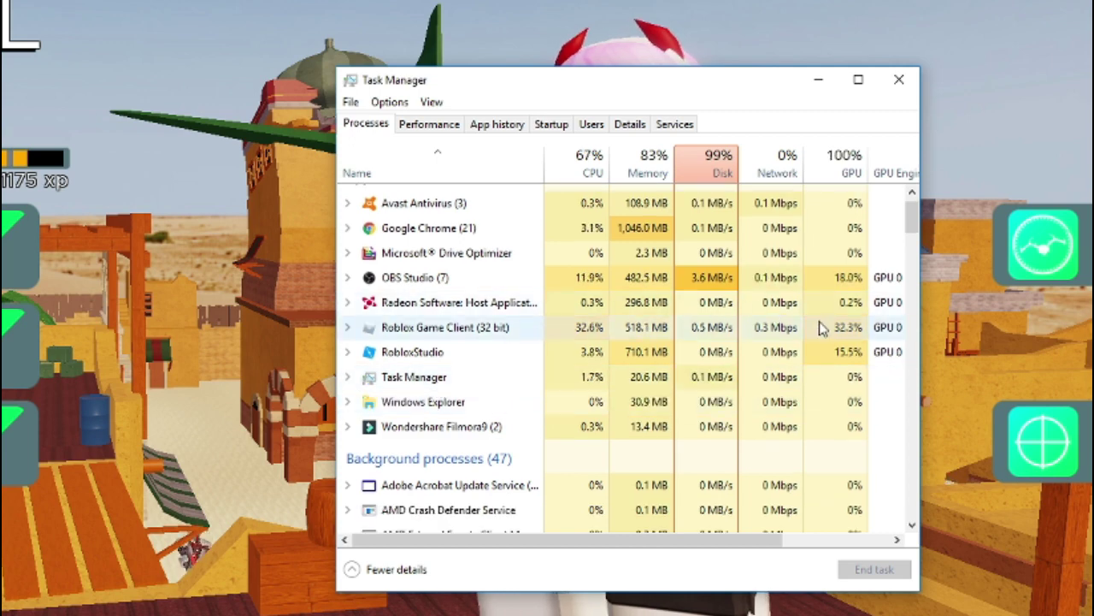
scroll(567, 359, "down", 2)
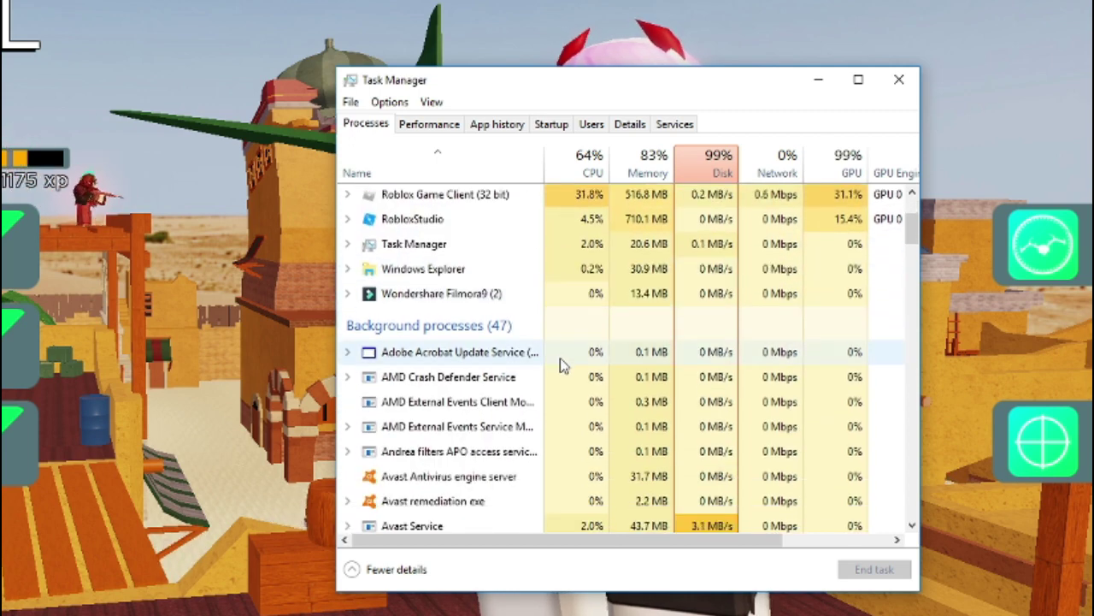
scroll(563, 366, "up", 2)
scroll(562, 365, "up", 1)
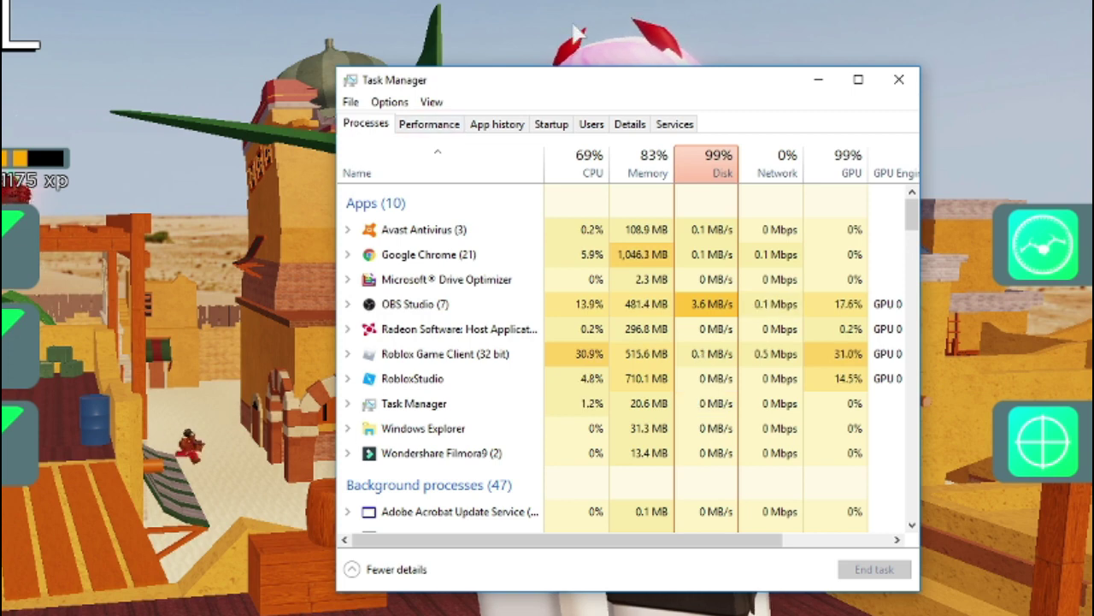
Step: Show the startup programs in Task Manager and review their status and startup impact
left_click(551, 124)
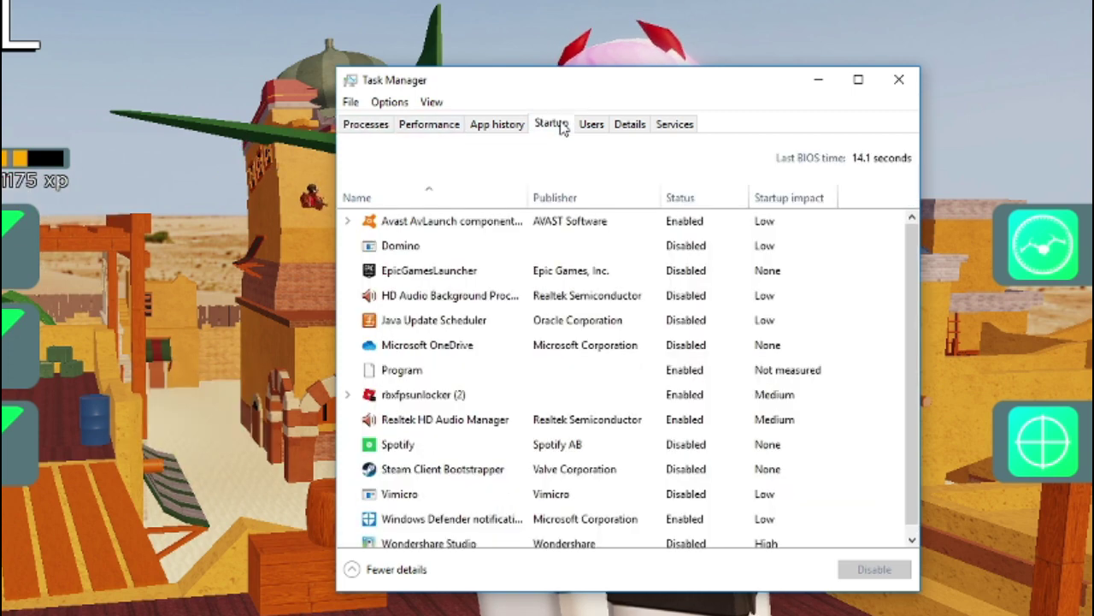
scroll(561, 270, "down", 1)
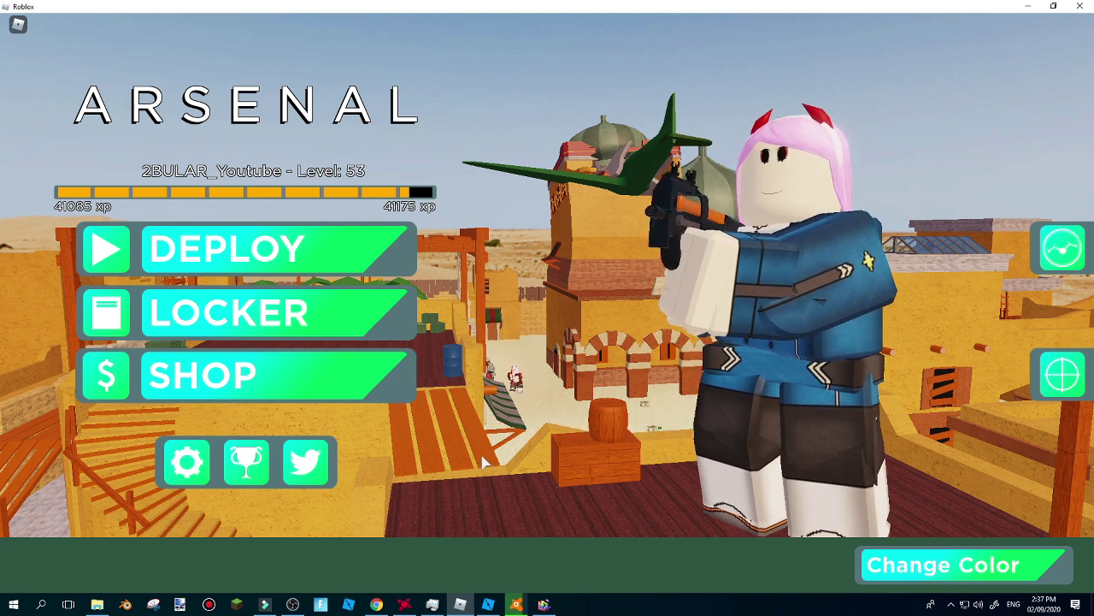
Step: Switch to Chrome to view the Arsenal game page and return to the Roblox game
left_click(376, 605)
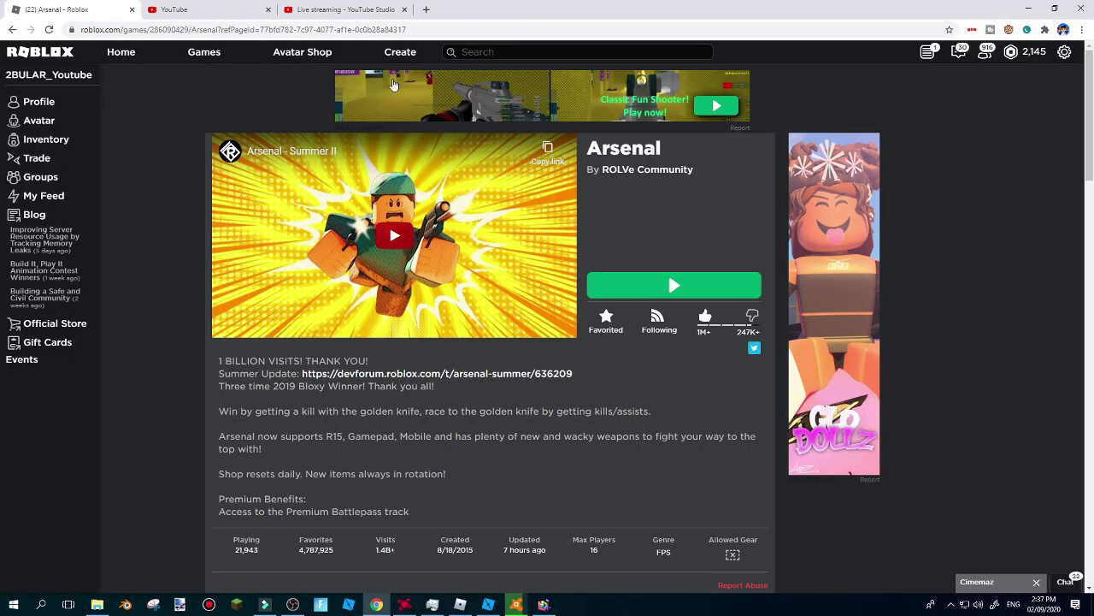
left_click(480, 607)
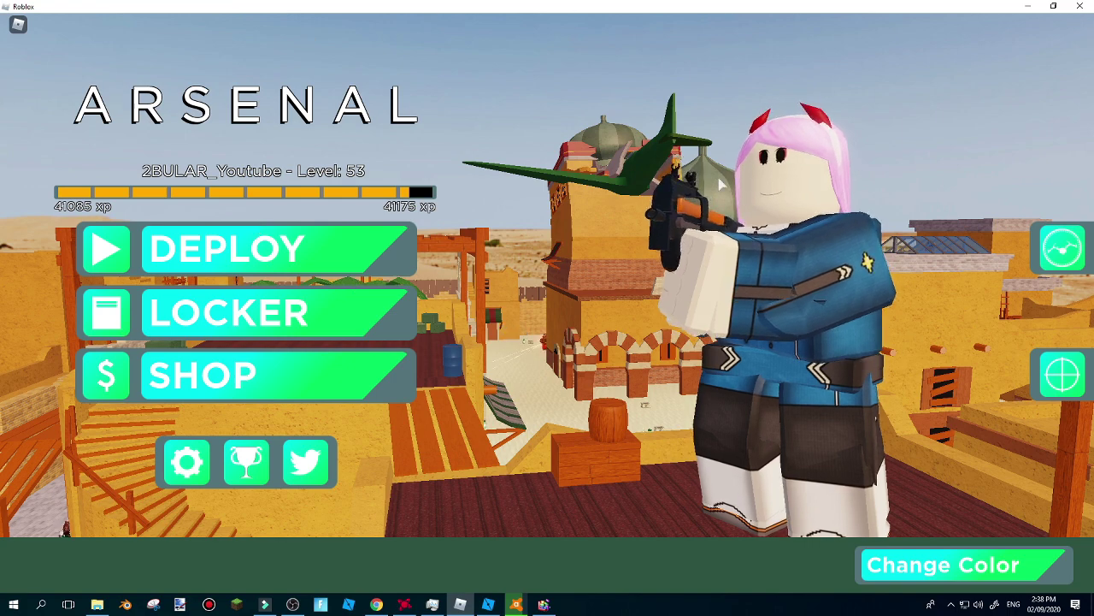
key("Escape")
key("Escape")
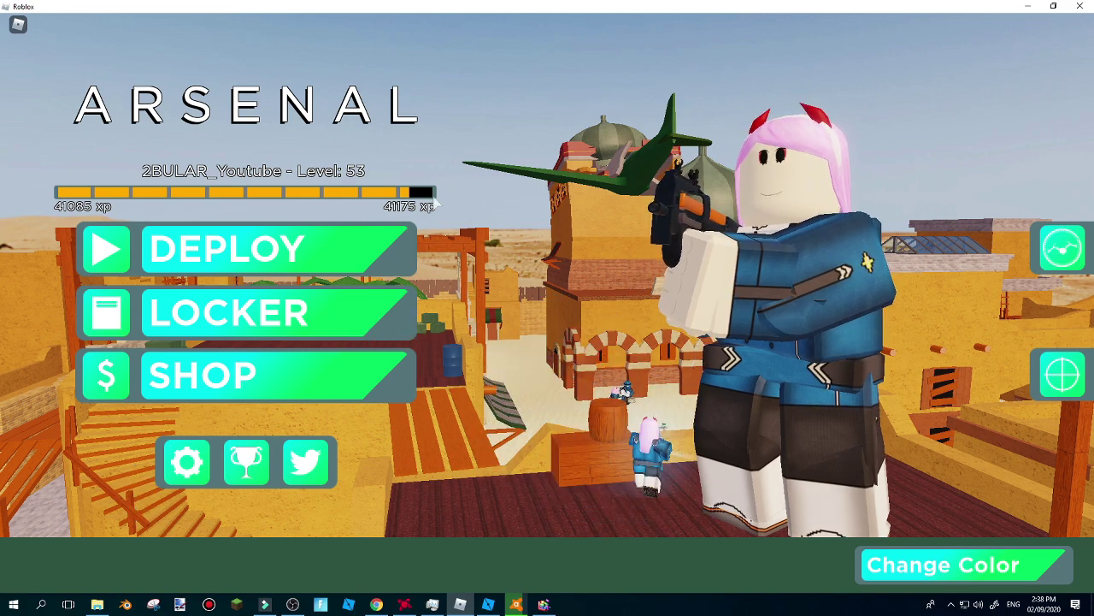
Step: Open AMD Radeon Software over the game, reposition its window and show the list of installed games
key("alt+r")
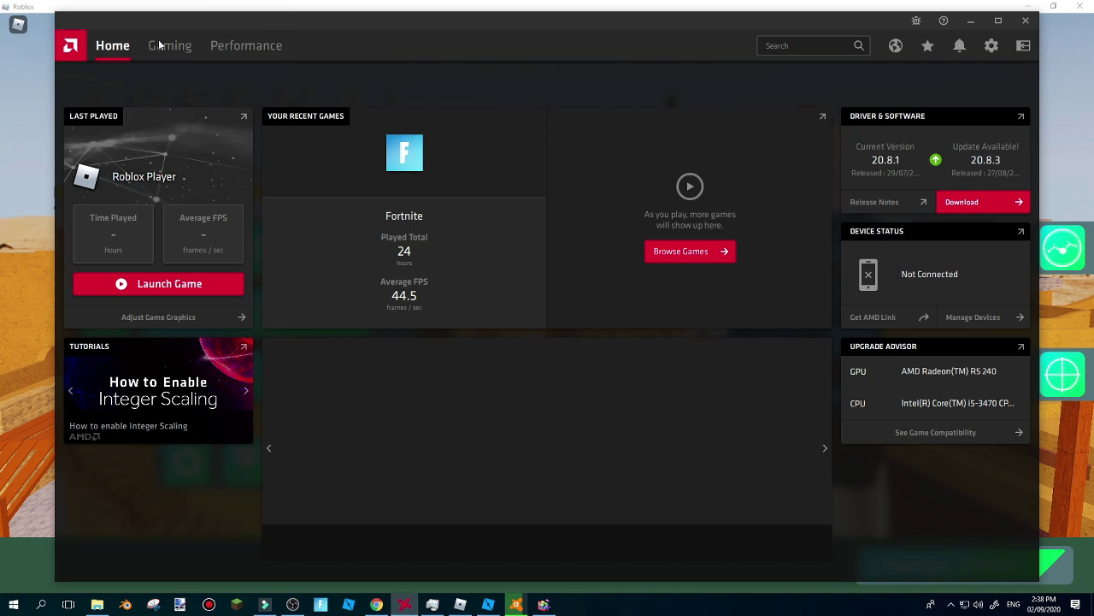
left_click_drag(565, 29, 560, 57)
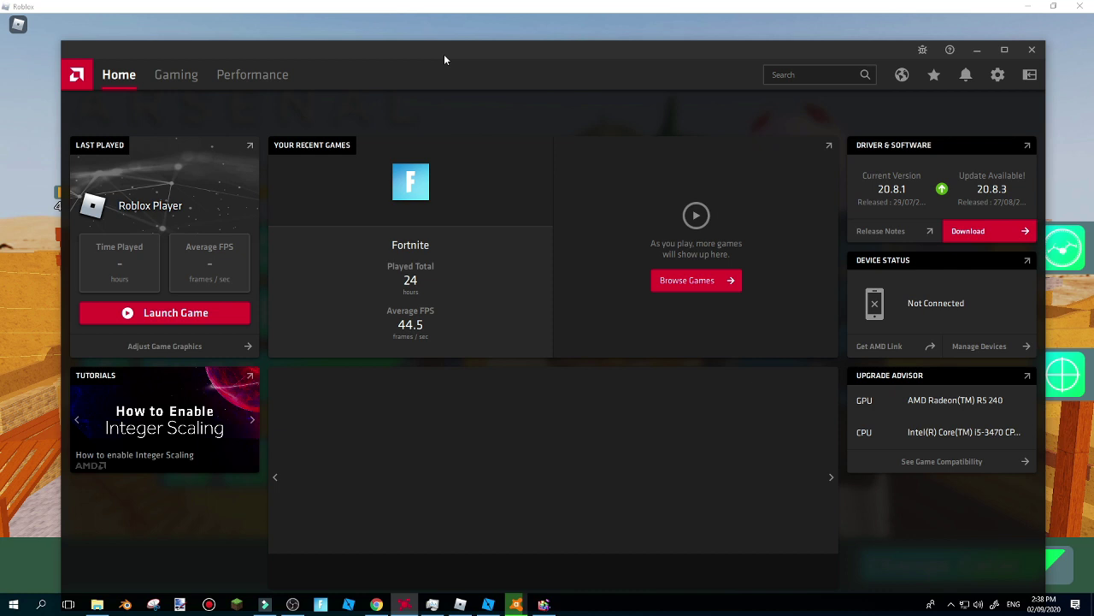
left_click_drag(444, 58, 437, 33)
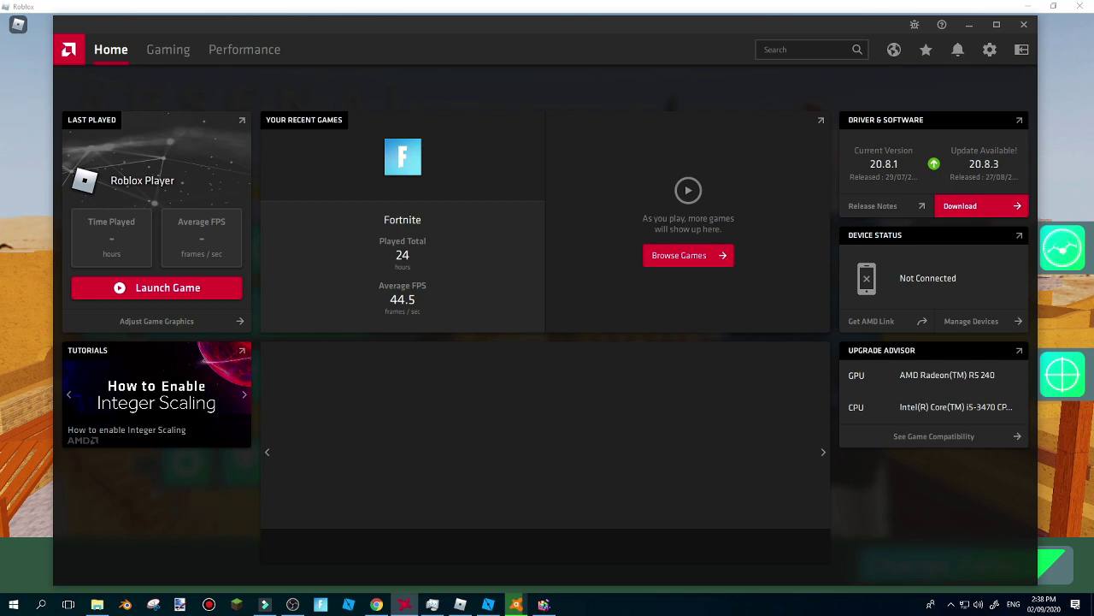
left_click(169, 51)
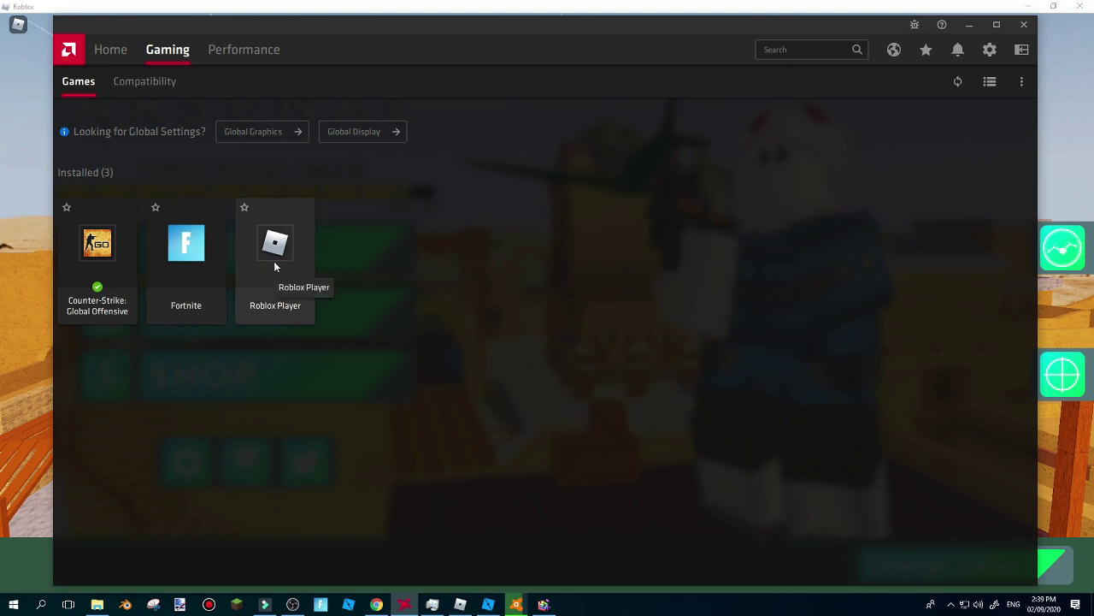
left_click(1020, 82)
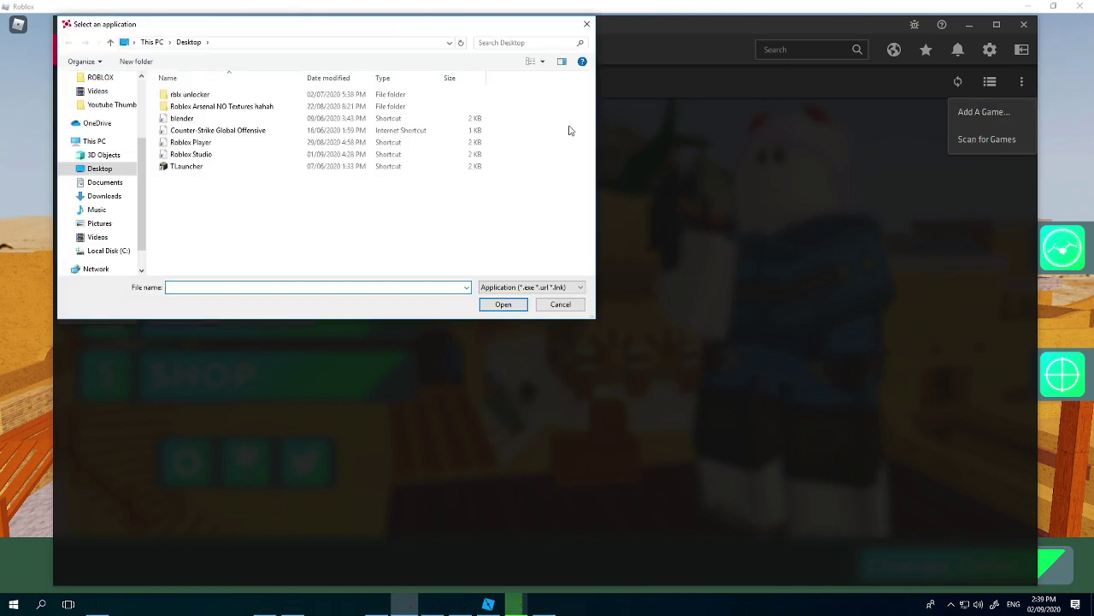
left_click(254, 141)
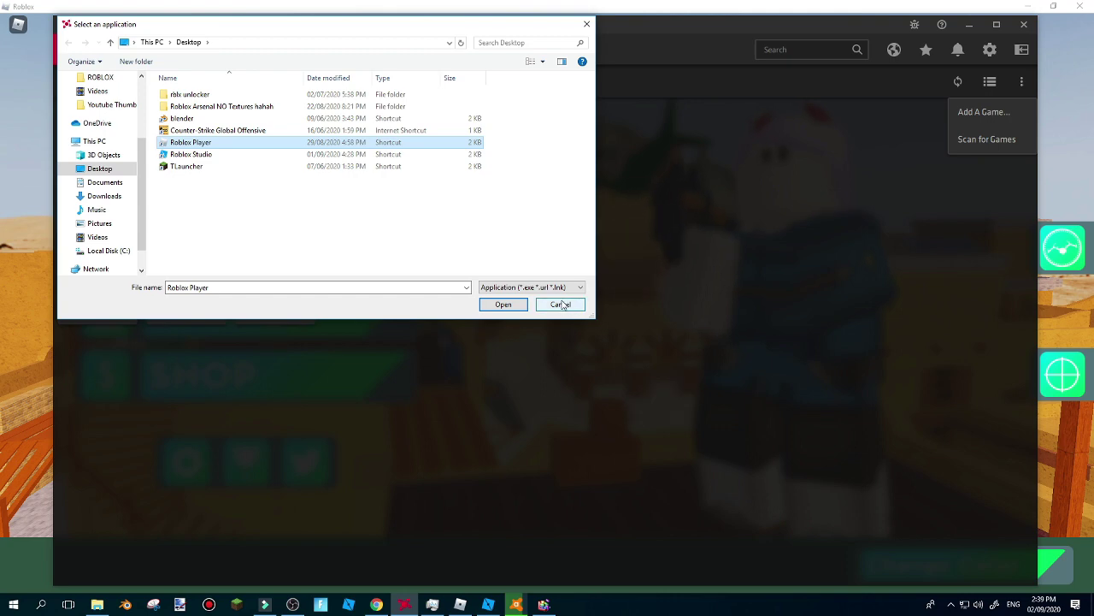
left_click(560, 305)
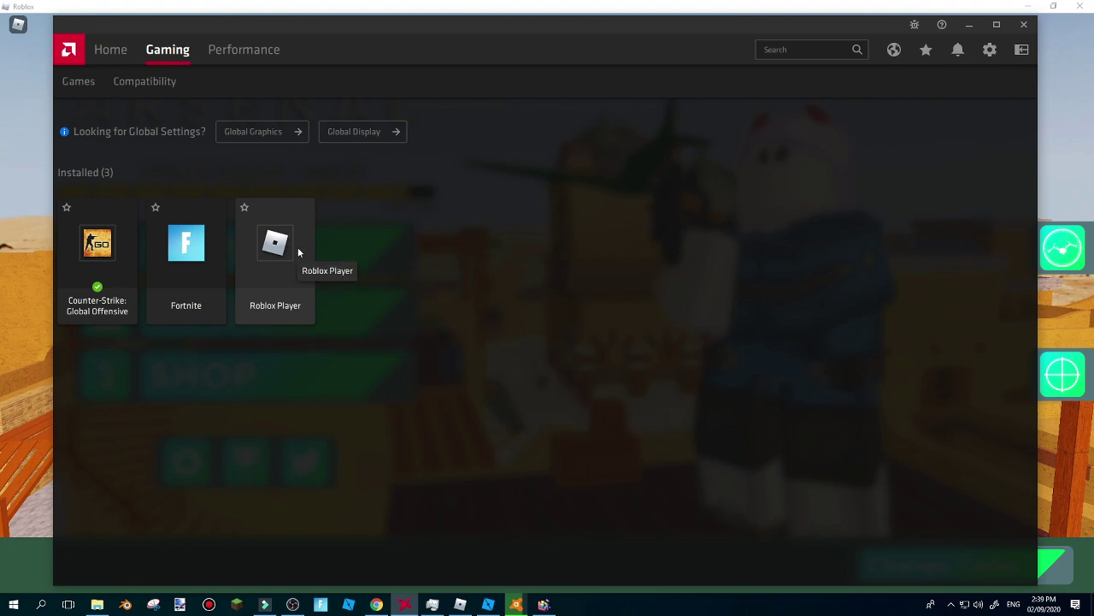
Step: Open the graphics and display settings for Roblox Player
left_click(290, 265)
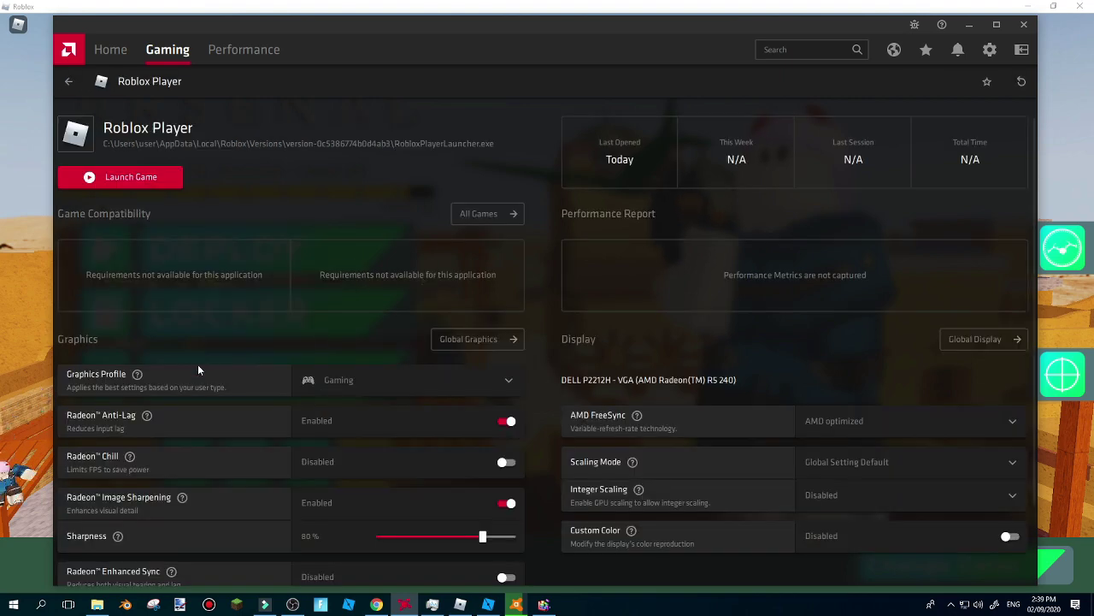